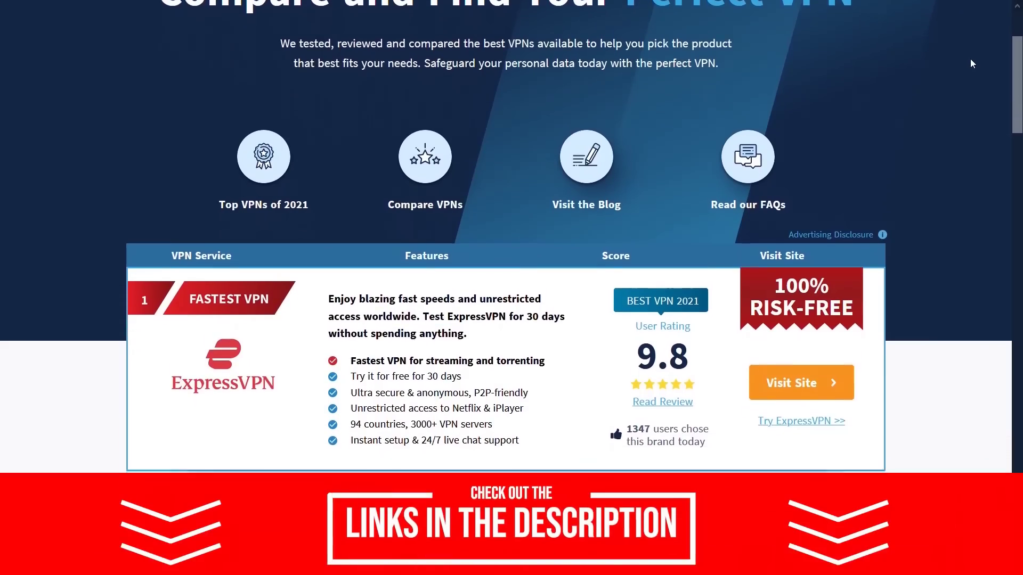
Like the VPNGuru introductory video and set the channel's bell notifications to All
scroll(970, 59, down, 3)
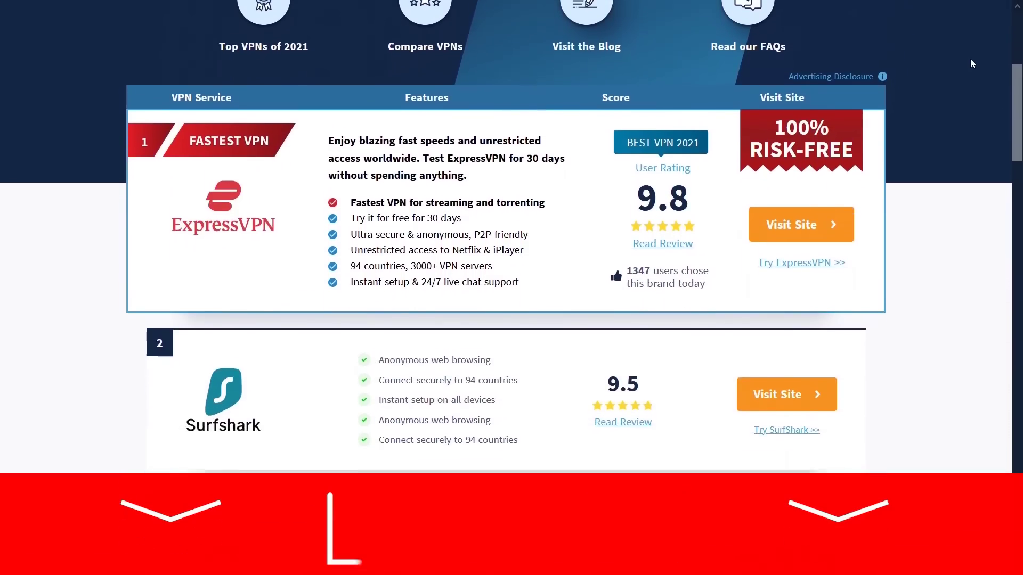
scroll(971, 62, down, 3)
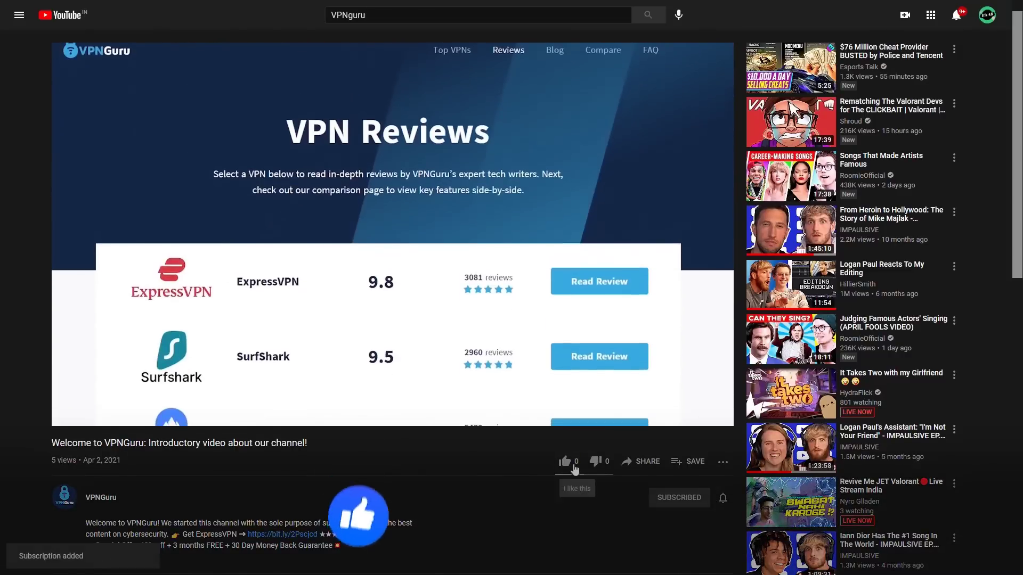
click(565, 461)
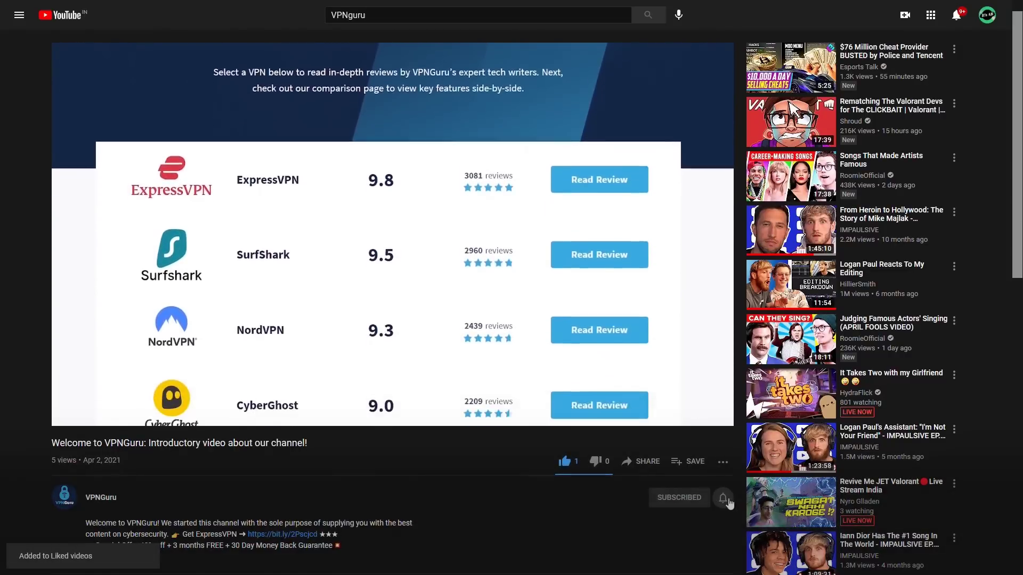
click(723, 497)
click(743, 515)
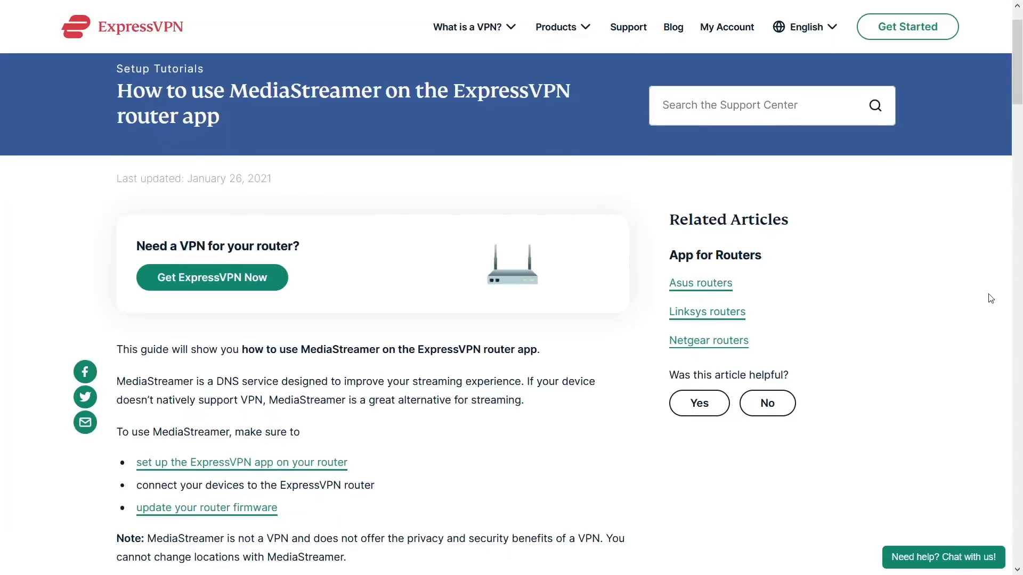
Scroll through the ExpressVPN MediaStreamer router setup article
scroll(989, 297, down, 1)
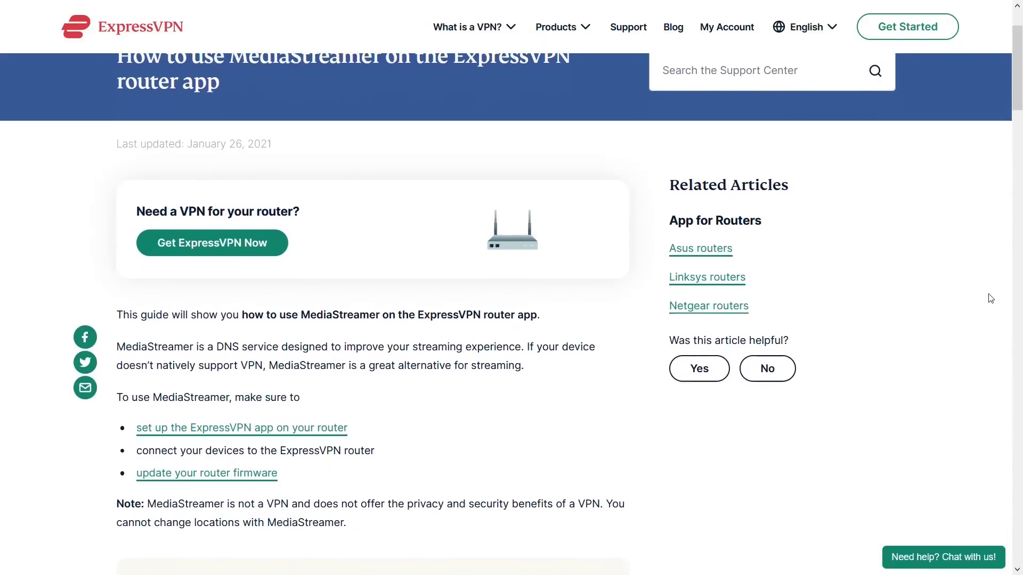
scroll(989, 298, down, 1)
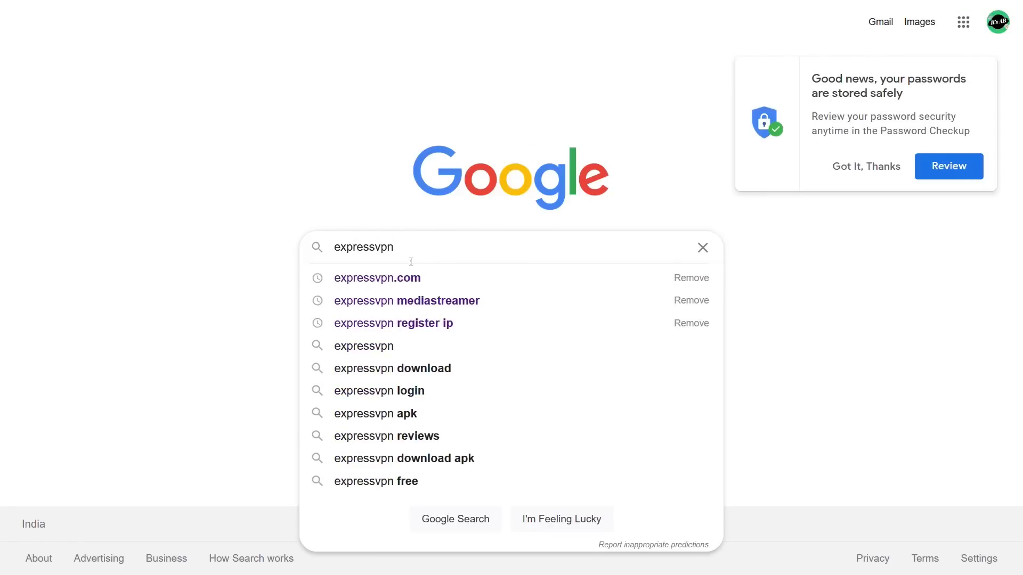
Pick the expressvpn.com suggestion and open the ExpressVPN website from the results
click(415, 277)
click(299, 333)
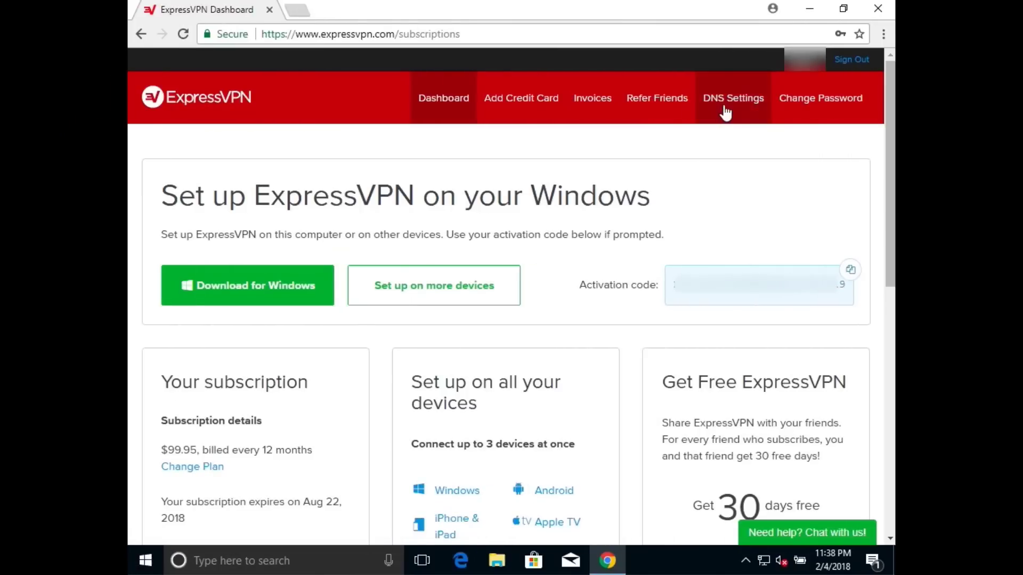
Enable 'Automatically register my IP address' in DNS Settings, then show the MediaStreamer server IPs
click(725, 112)
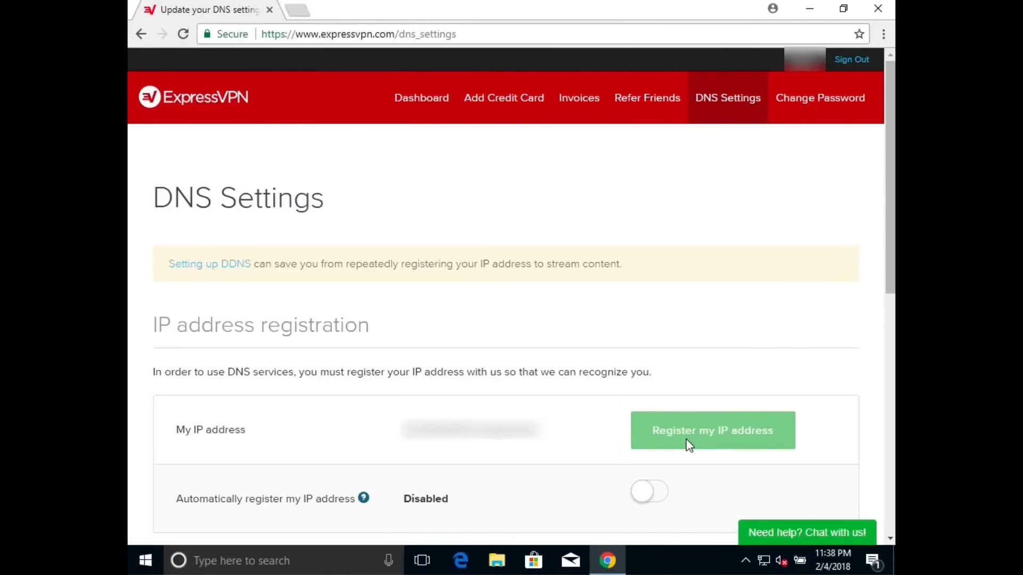
click(636, 493)
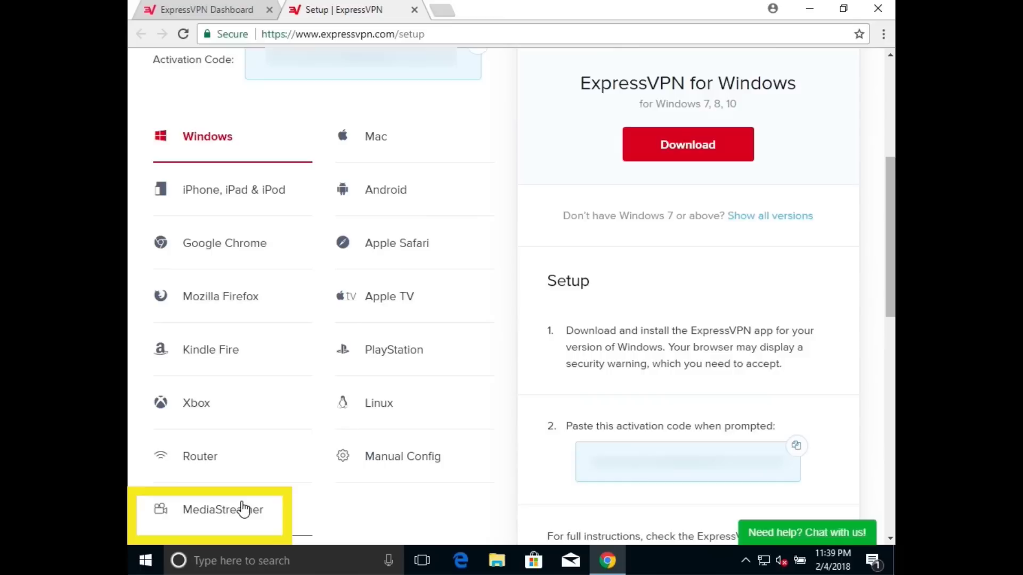
click(244, 510)
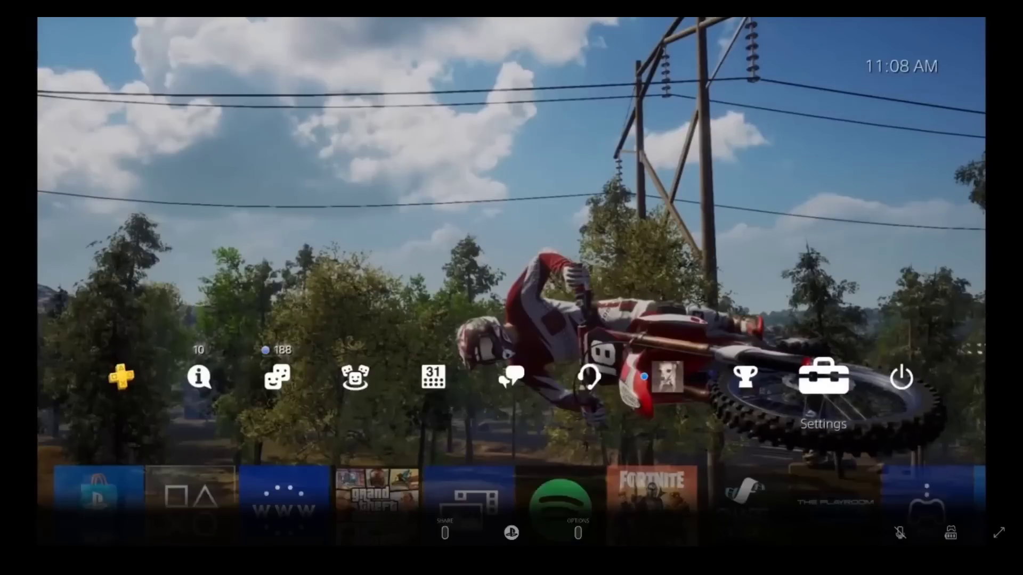
Start a custom LAN-cable connection setup on the PS4 with automatic IP and no DHCP host name
key(Return)
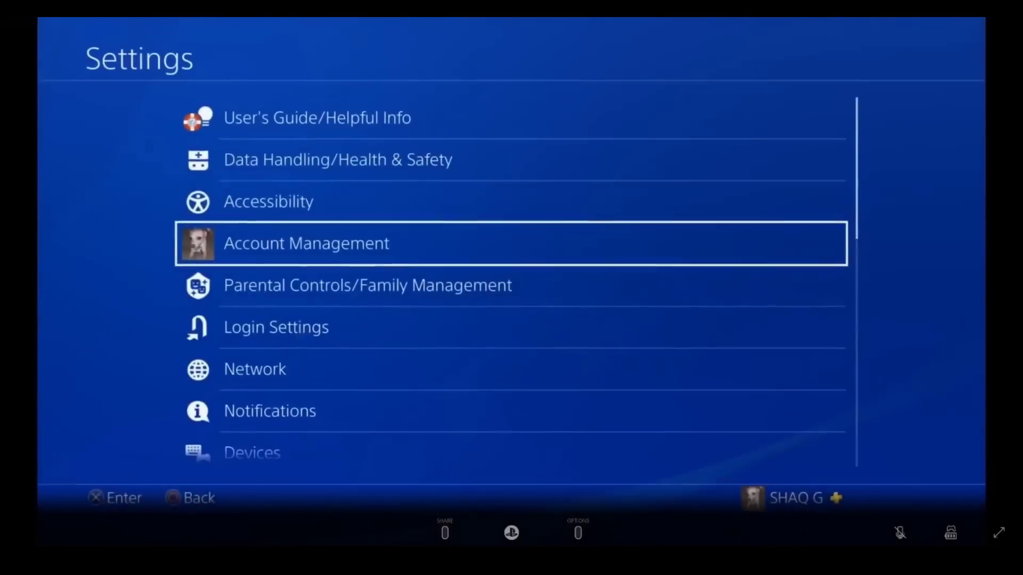
key(Down)
key(Down)
key(Down)
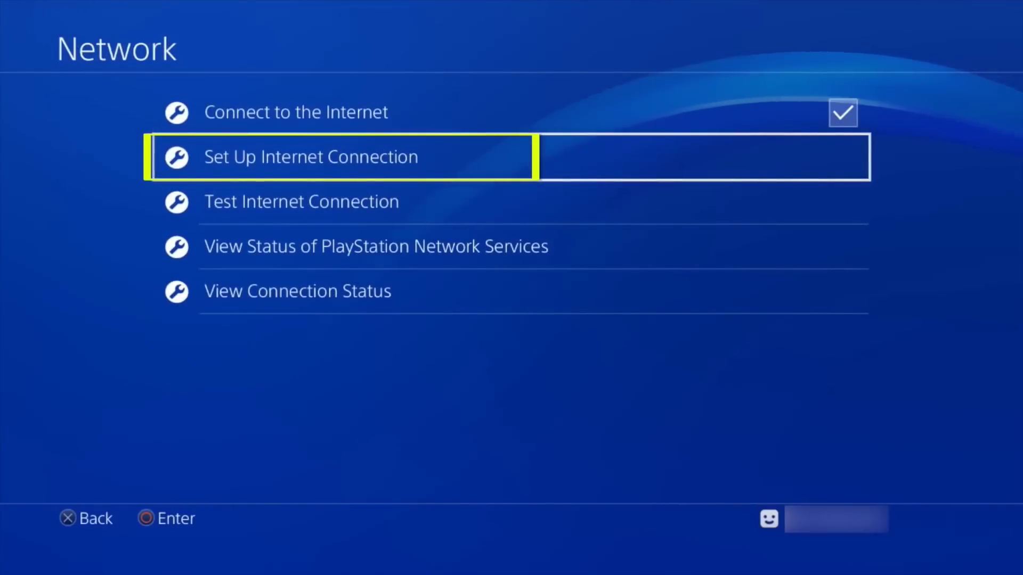
key(Return)
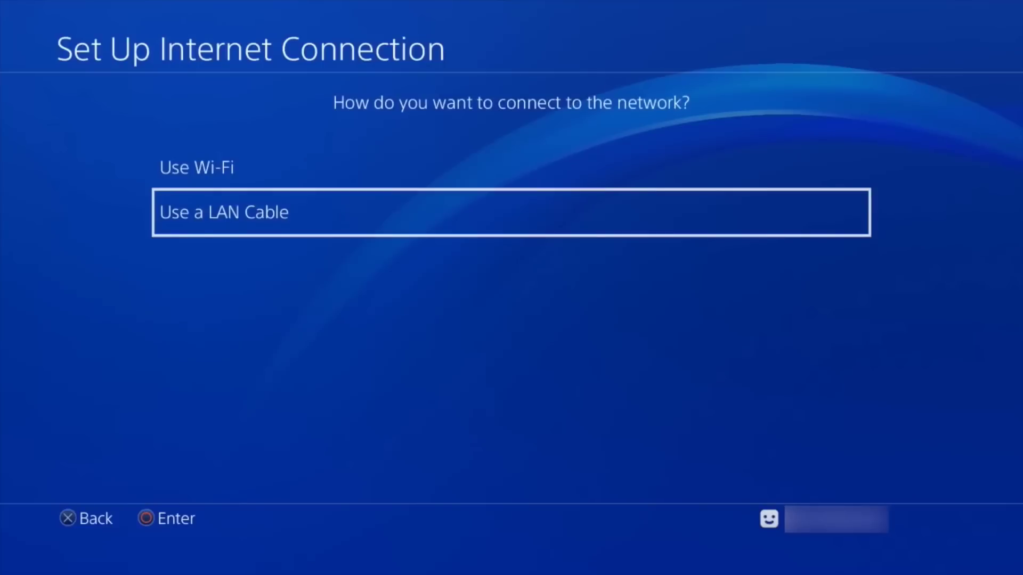
key(Return)
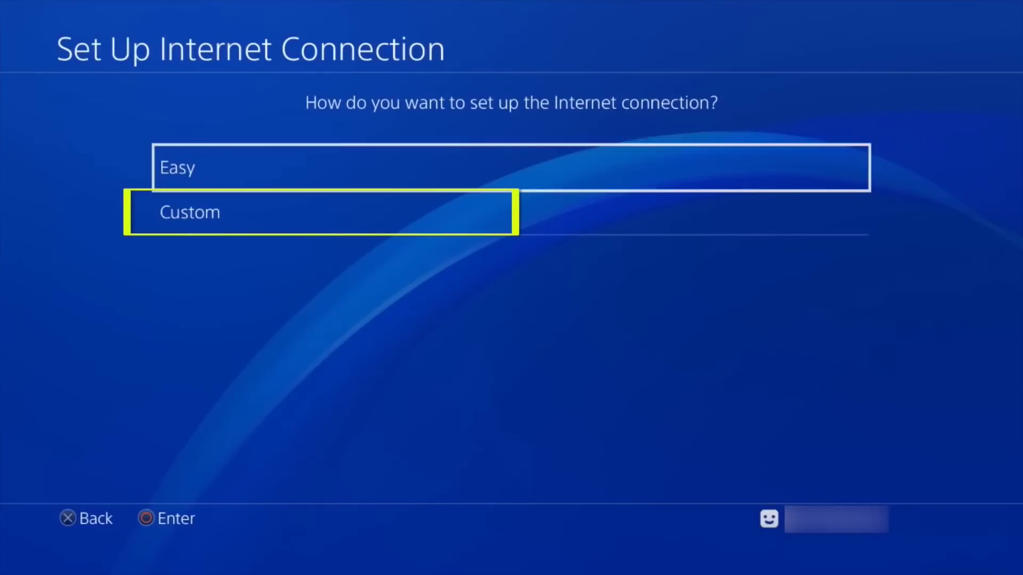
key(Down)
key(Return)
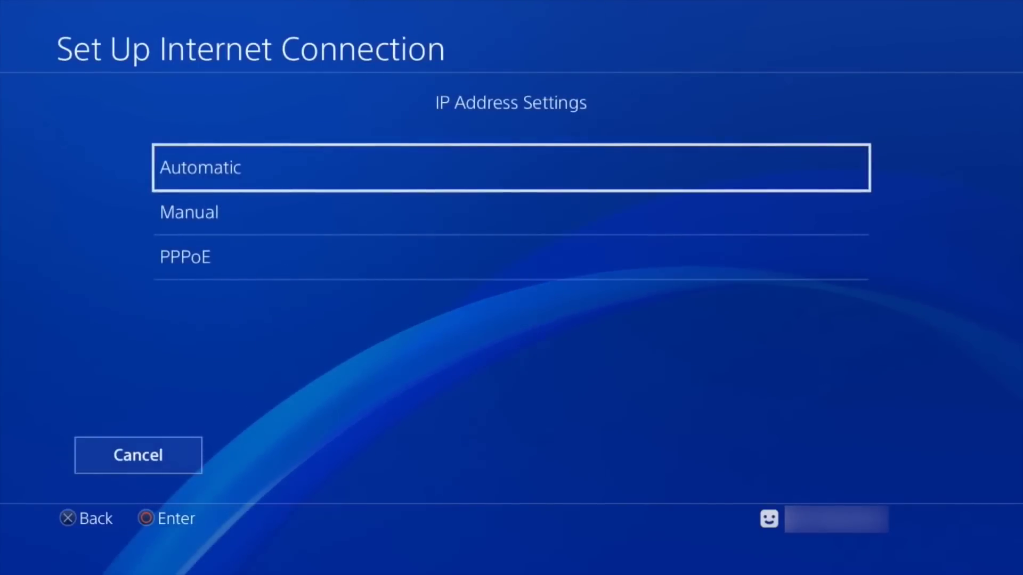
key(Return)
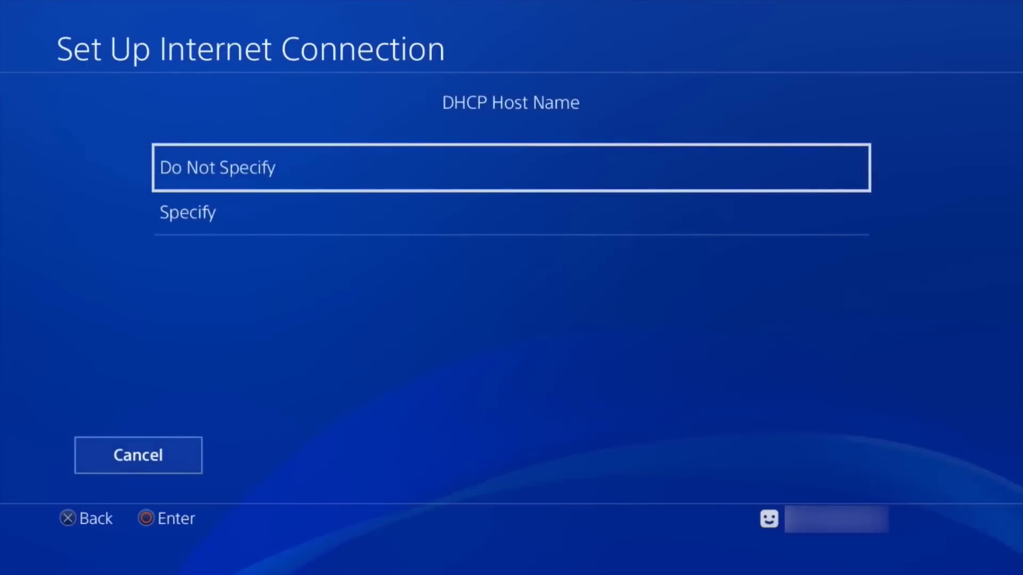
key(Return)
Set DNS to Manual and enter the MediaStreamer primary DNS address
key(Down)
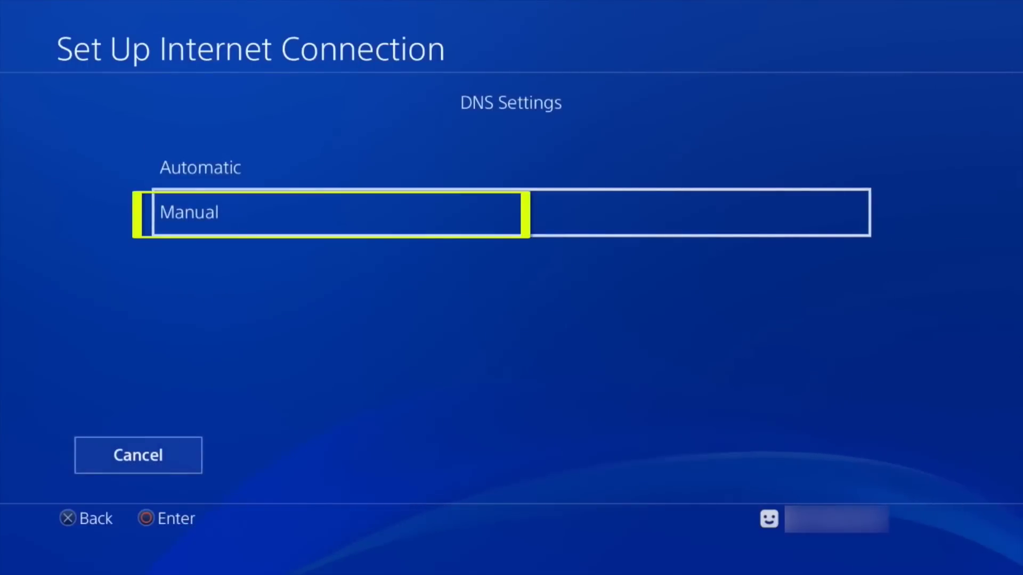
key(Return)
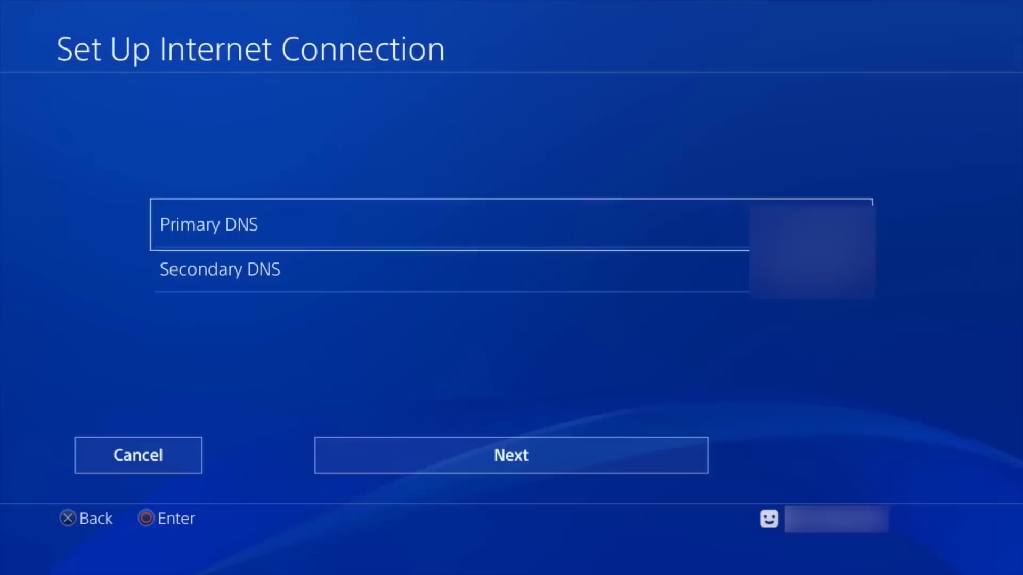
key(Return)
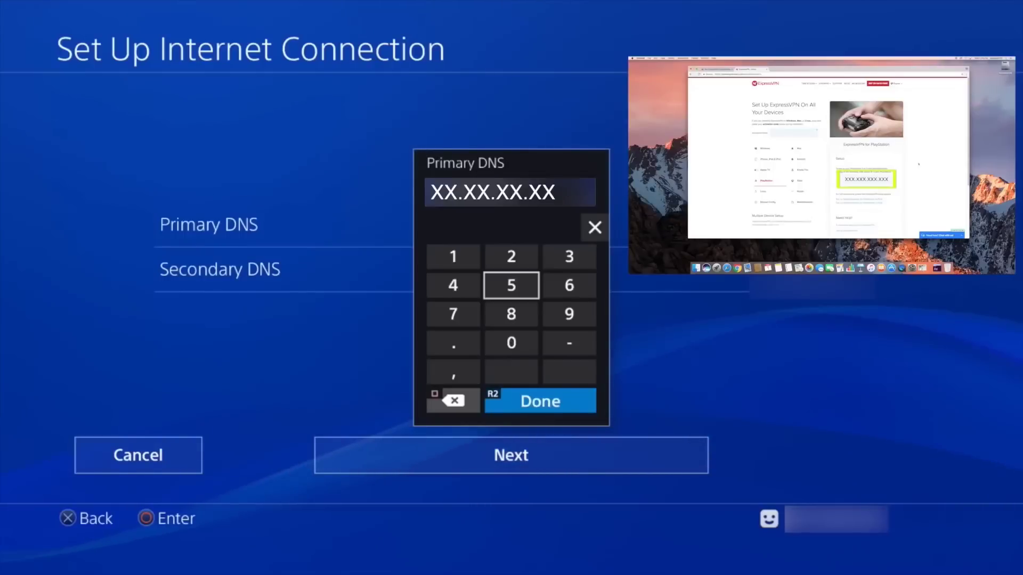
key(Return)
key(Down)
key(Down)
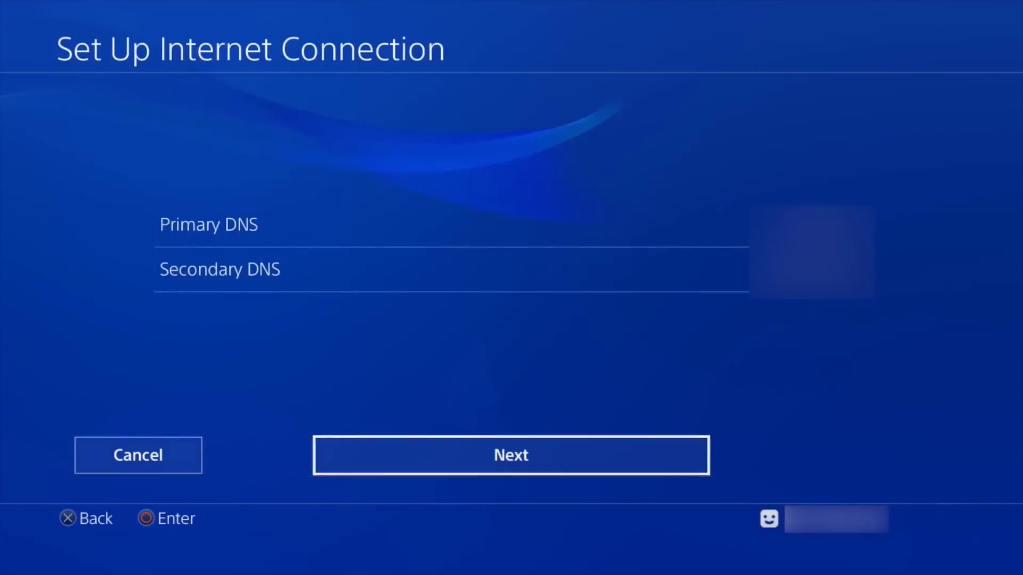
key(Return)
Keep MTU Automatic, choose Do Not Use for the proxy, and test the connection
key(Return)
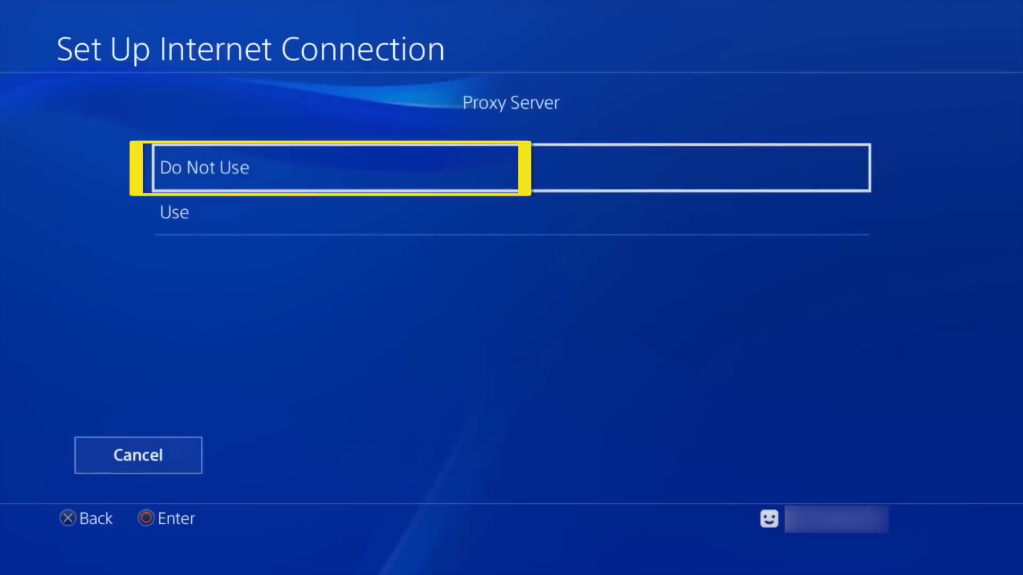
key(Return)
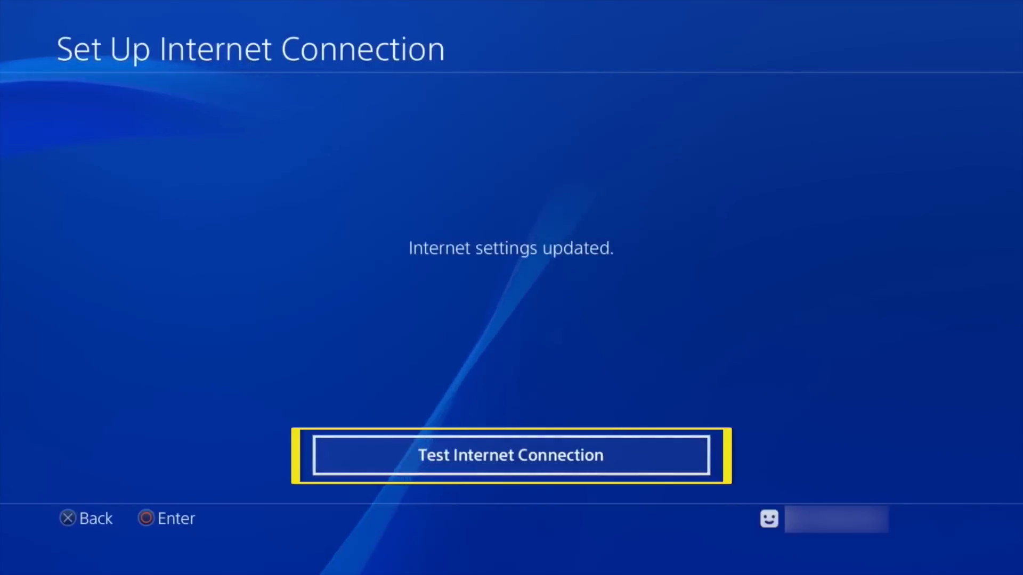
key(Return)
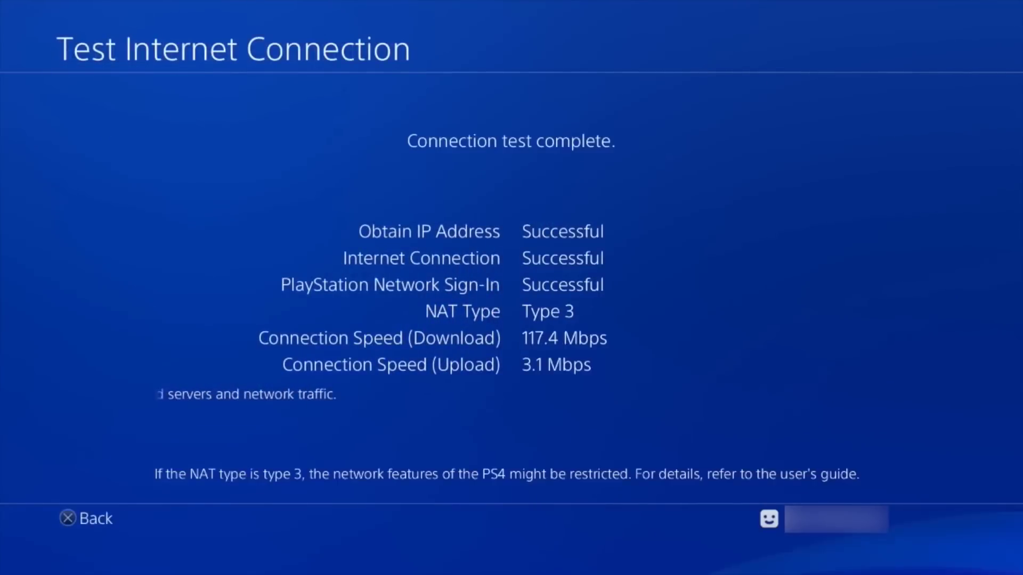
key(Escape)
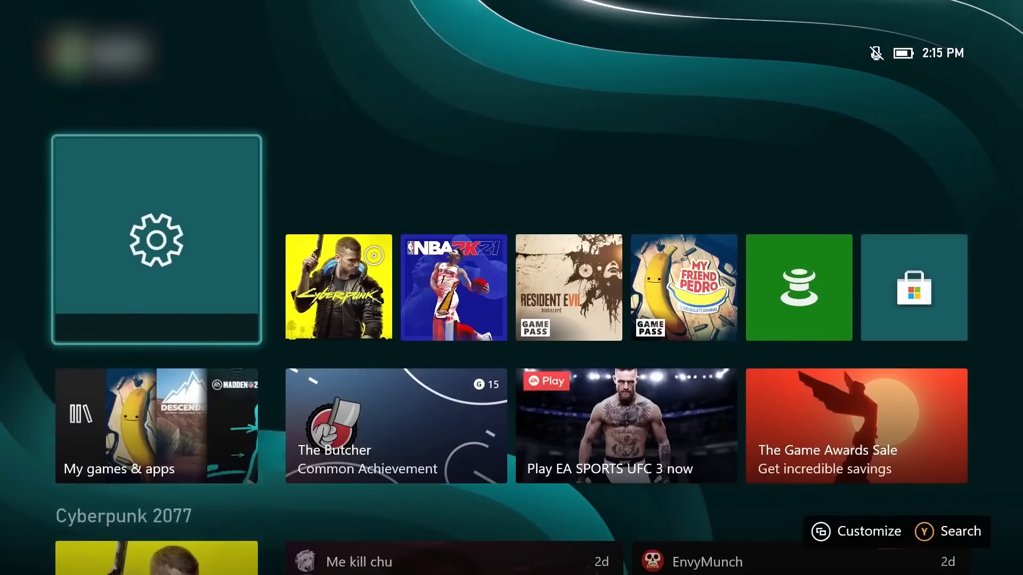
Open the Xbox IPv4 DNS settings under Network settings > Advanced settings
key(Return)
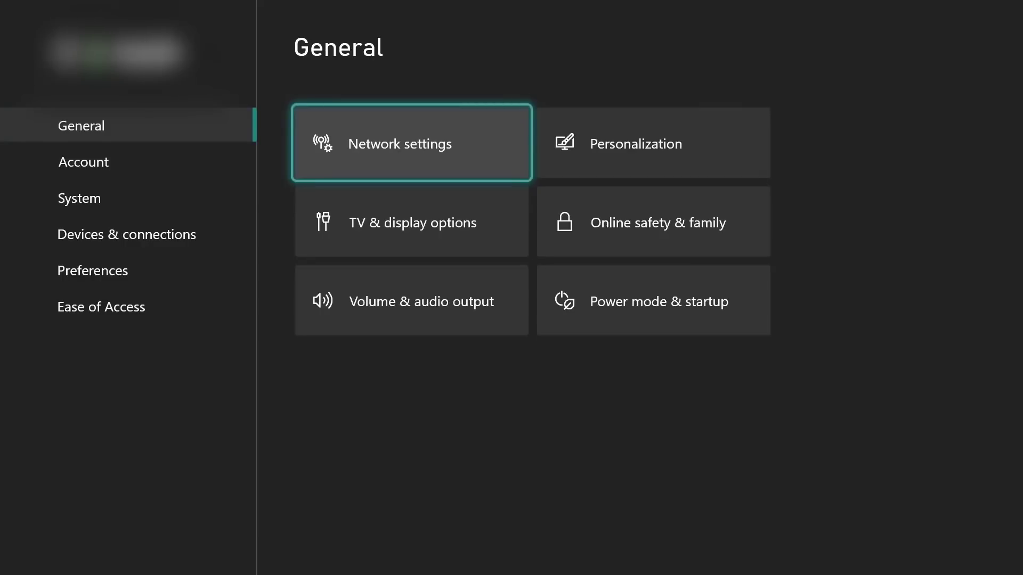
key(Return)
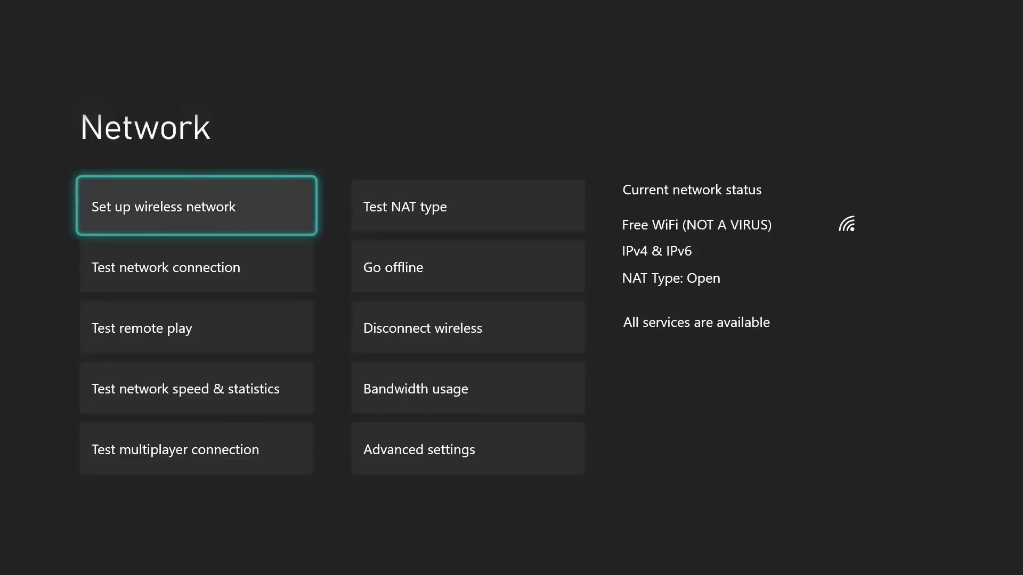
key(Right)
key(Down)
key(Down)
key(Down)
key(Down)
key(Return)
key(Down)
key(Return)
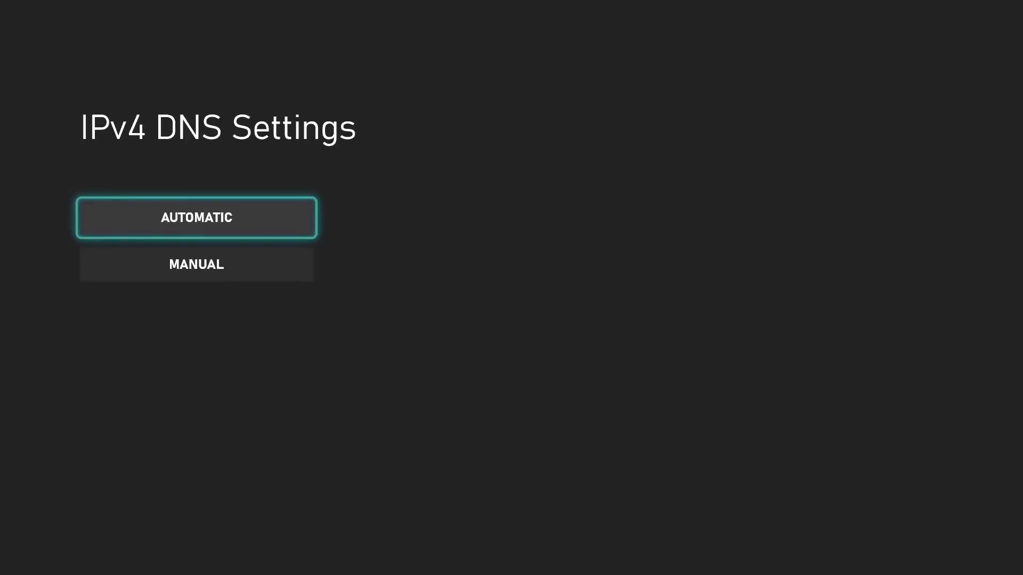
Choose Manual DNS and begin entering the address with 208.6
key(Down)
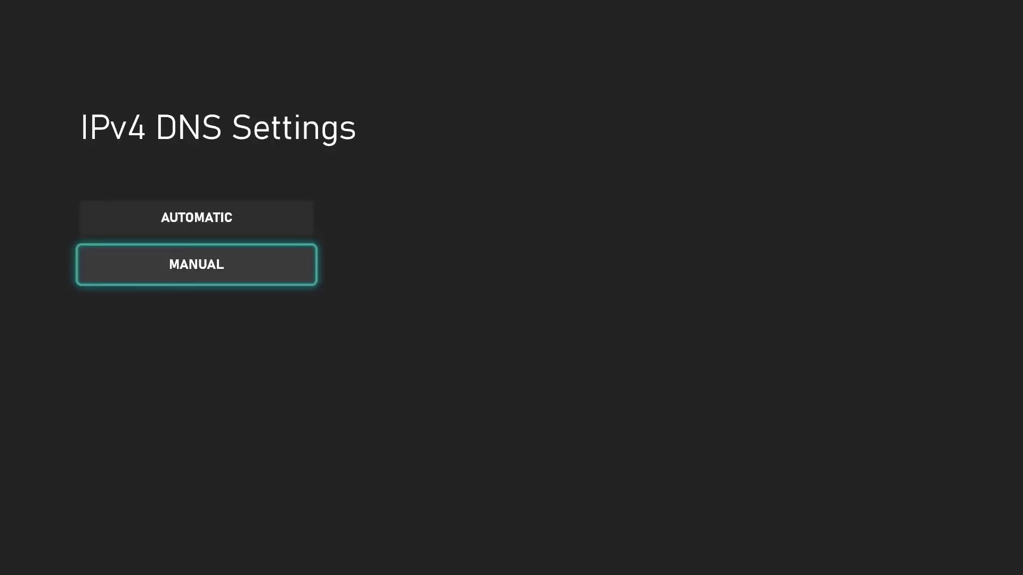
key(Return)
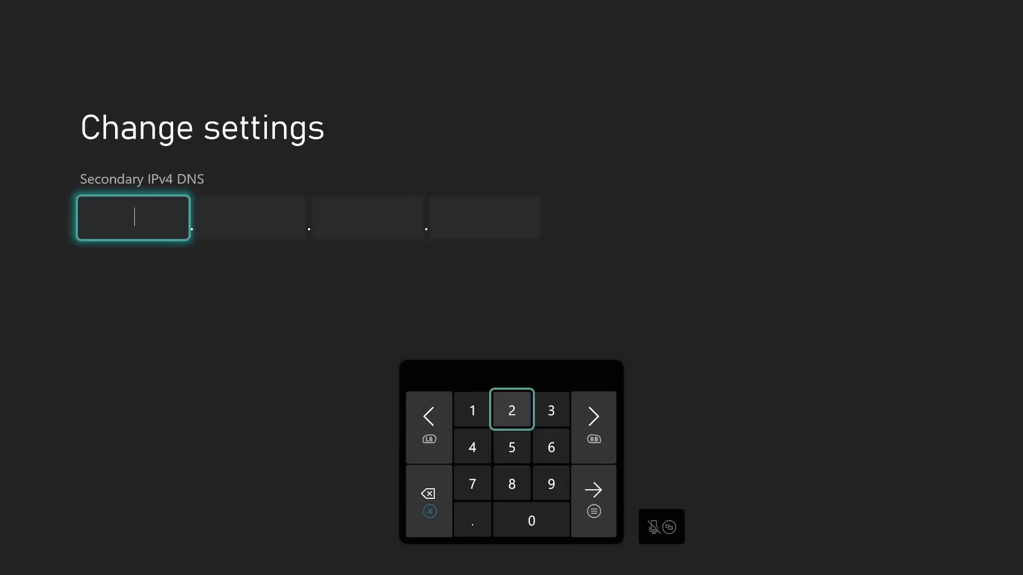
text(208.6)
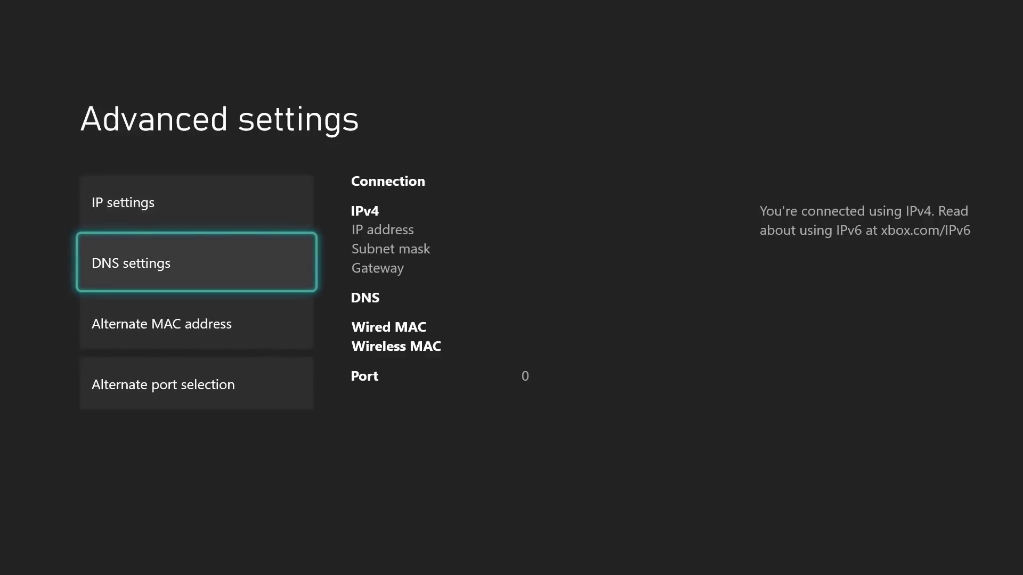
Re-enter the secondary IPv4 DNS starting 208.67, then scroll the VPN Top Picks 2021 page
key(Return)
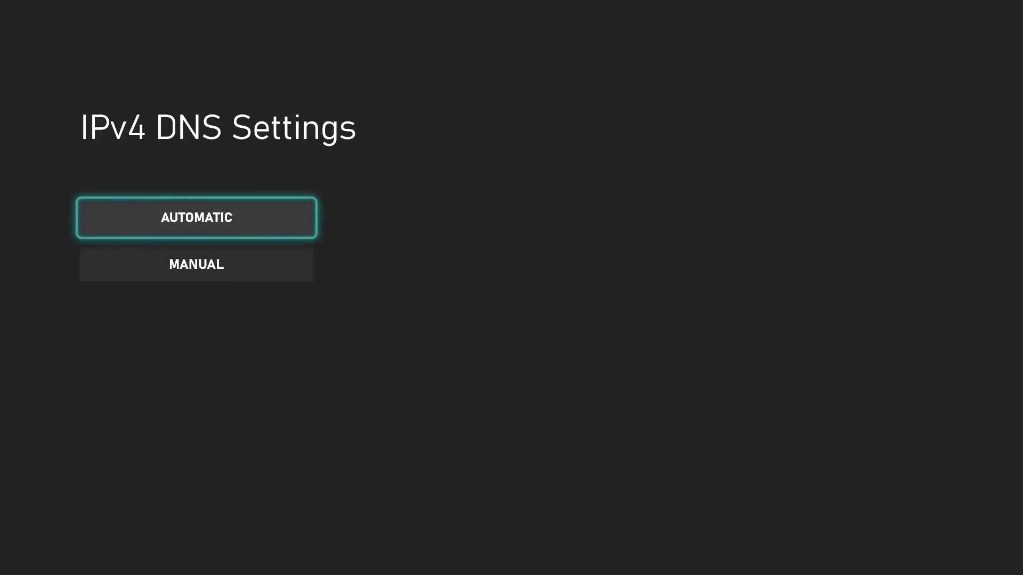
key(Return)
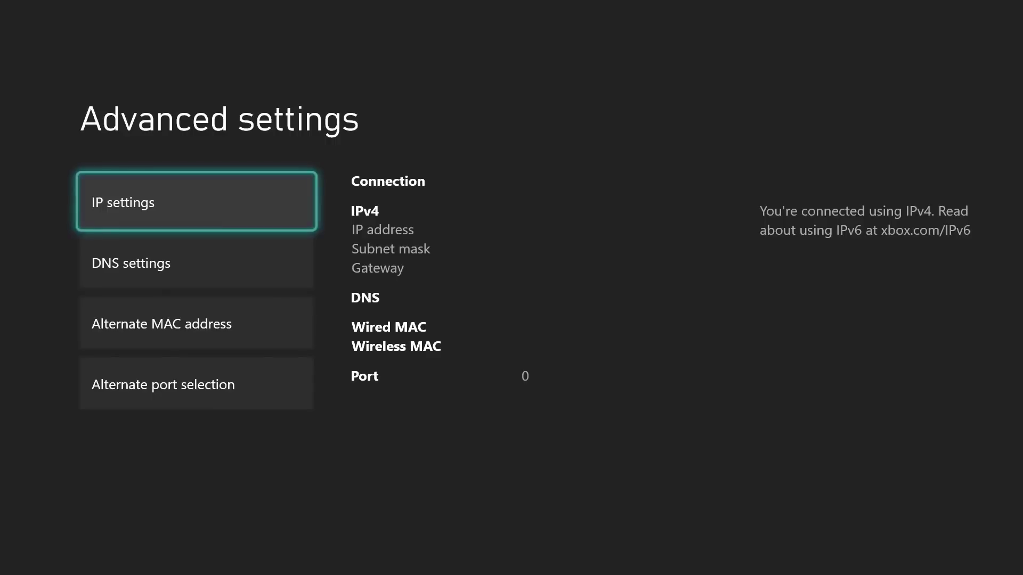
key(Down)
key(Down)
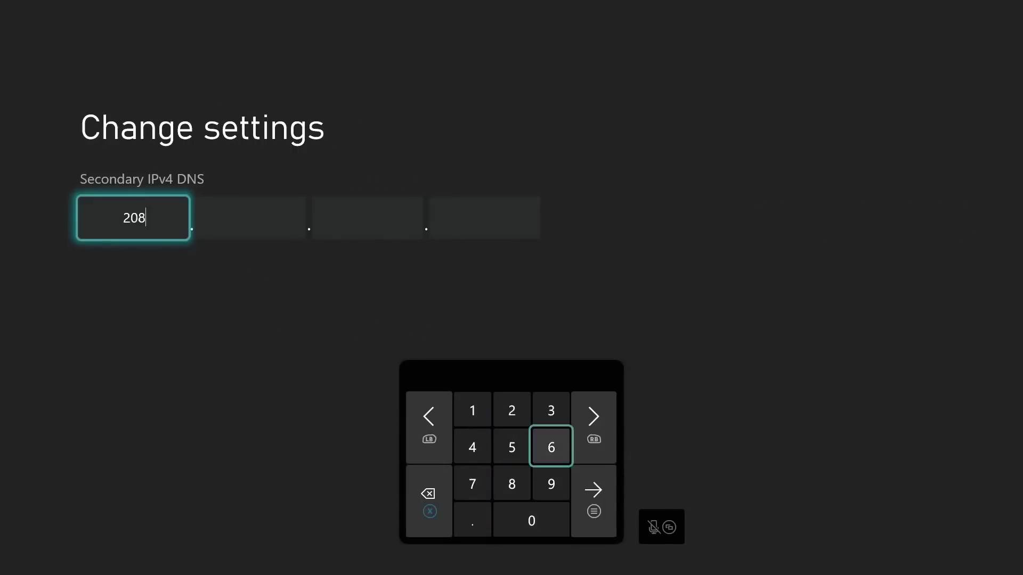
text(67)
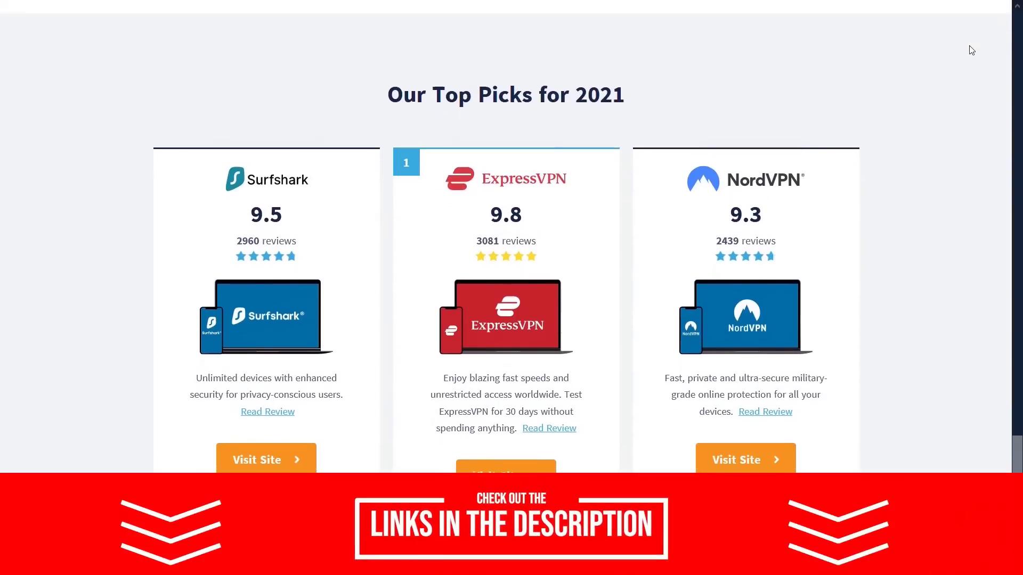
scroll(971, 50, down, 1)
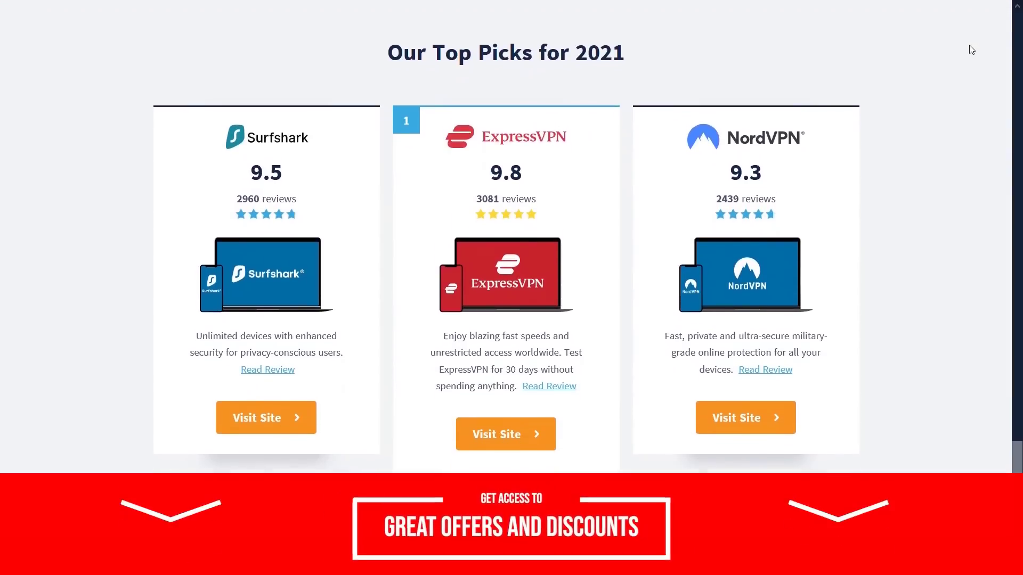
scroll(972, 50, down, 1)
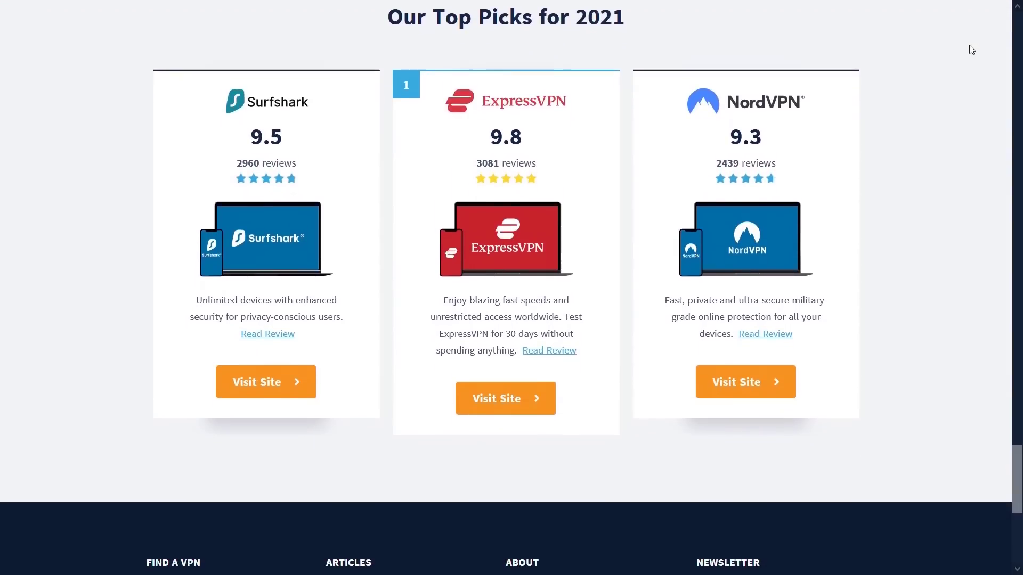